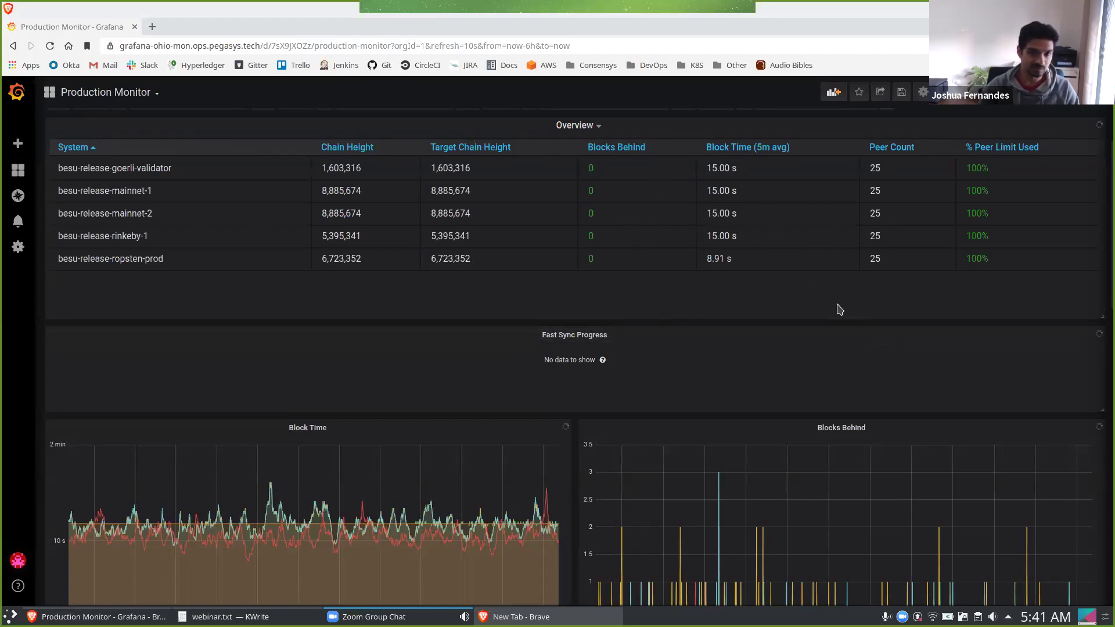
# Scroll through the CPU, GC time and Memory Used graphs, then back up to Block Time.
pyautogui.scroll(-1, 821, 352)
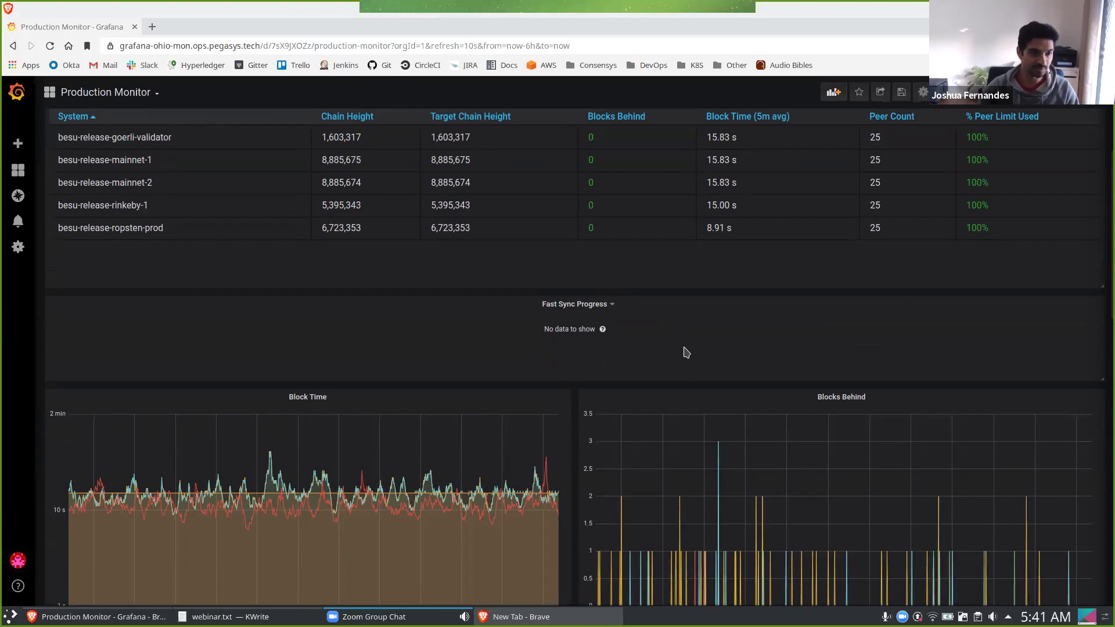
pyautogui.scroll(-4, 679, 348)
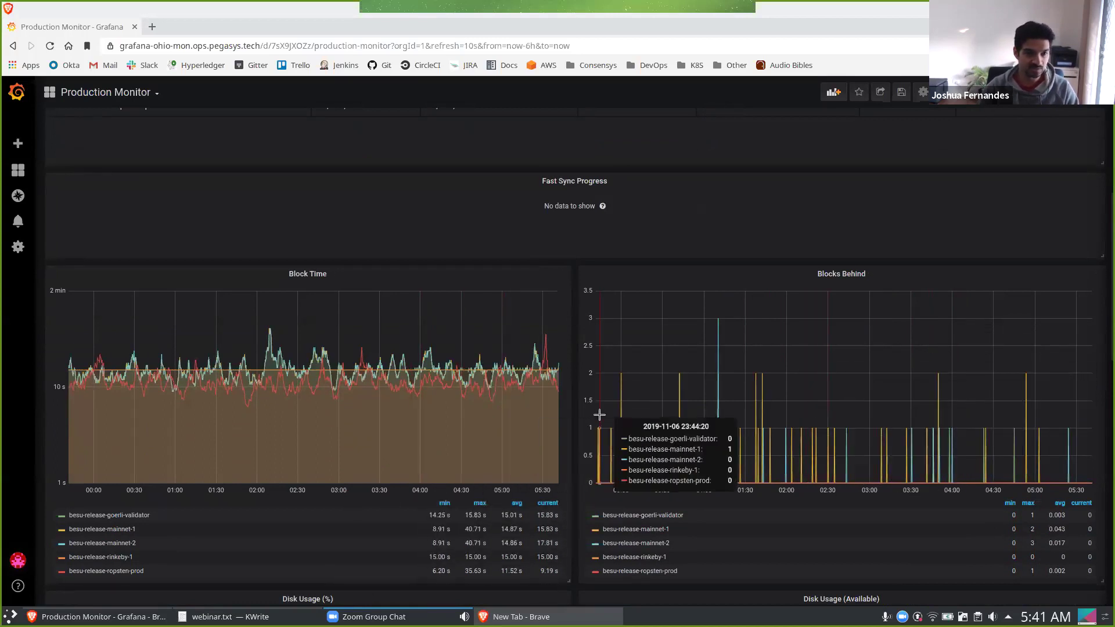
pyautogui.scroll(1, 853, 342)
pyautogui.scroll(5, 853, 343)
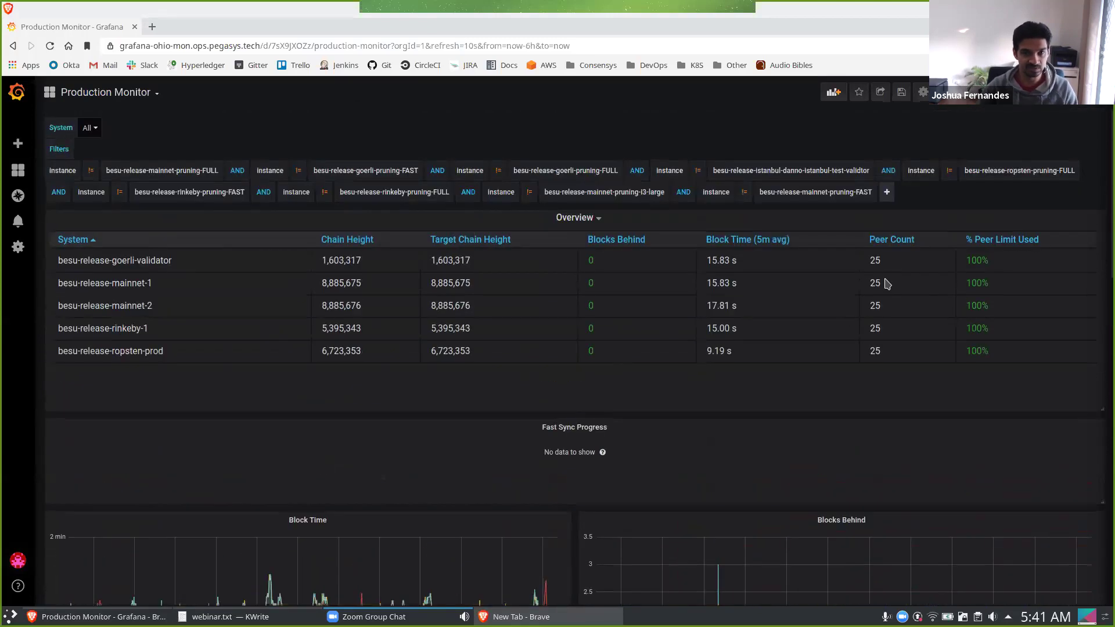
pyautogui.scroll(-4, 853, 357)
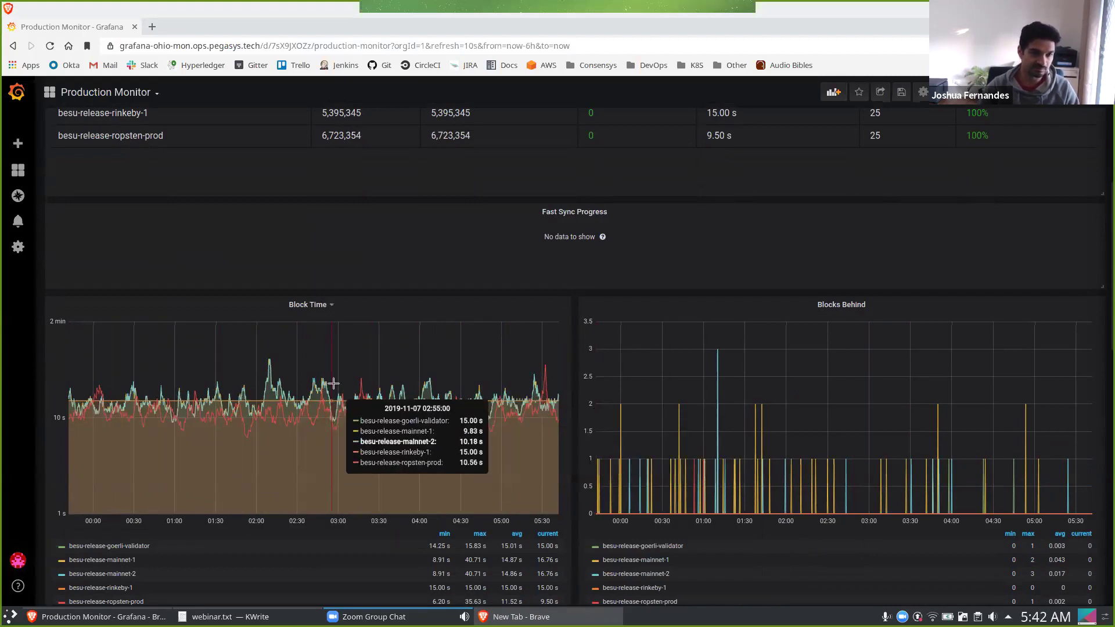
pyautogui.scroll(1, 325, 404)
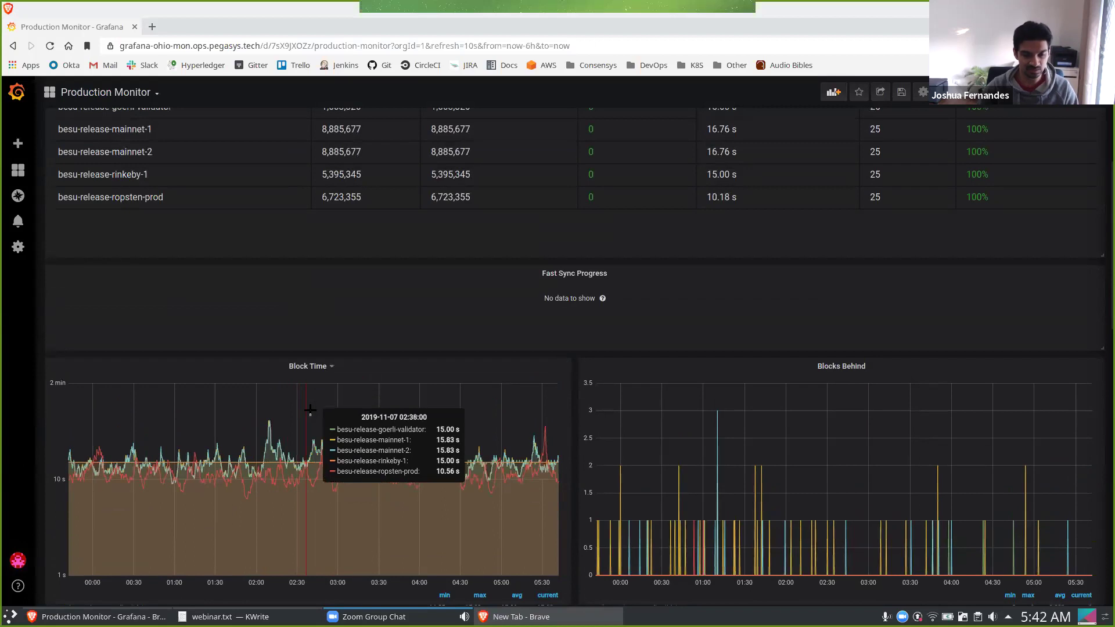
pyautogui.scroll(-1, 312, 424)
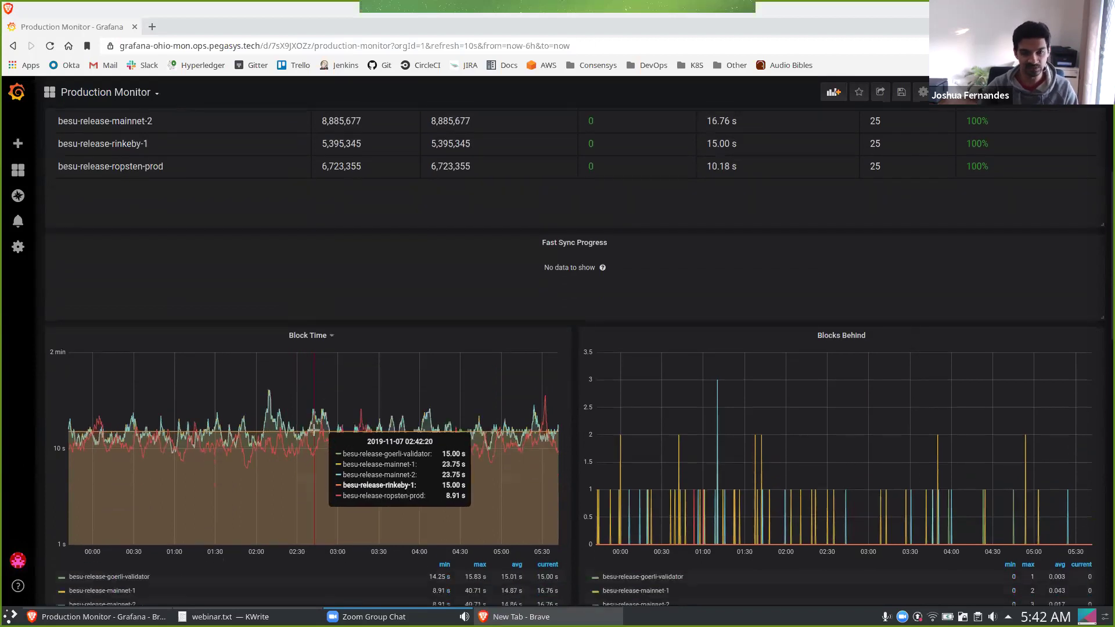
pyautogui.scroll(-1, 314, 430)
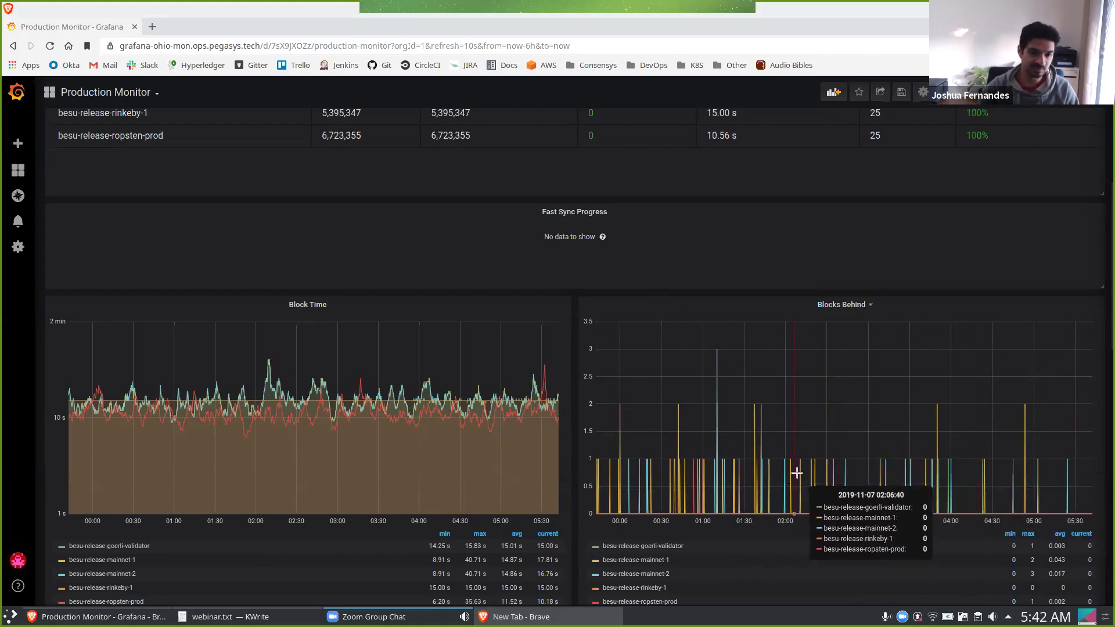
pyautogui.scroll(-3, 851, 470)
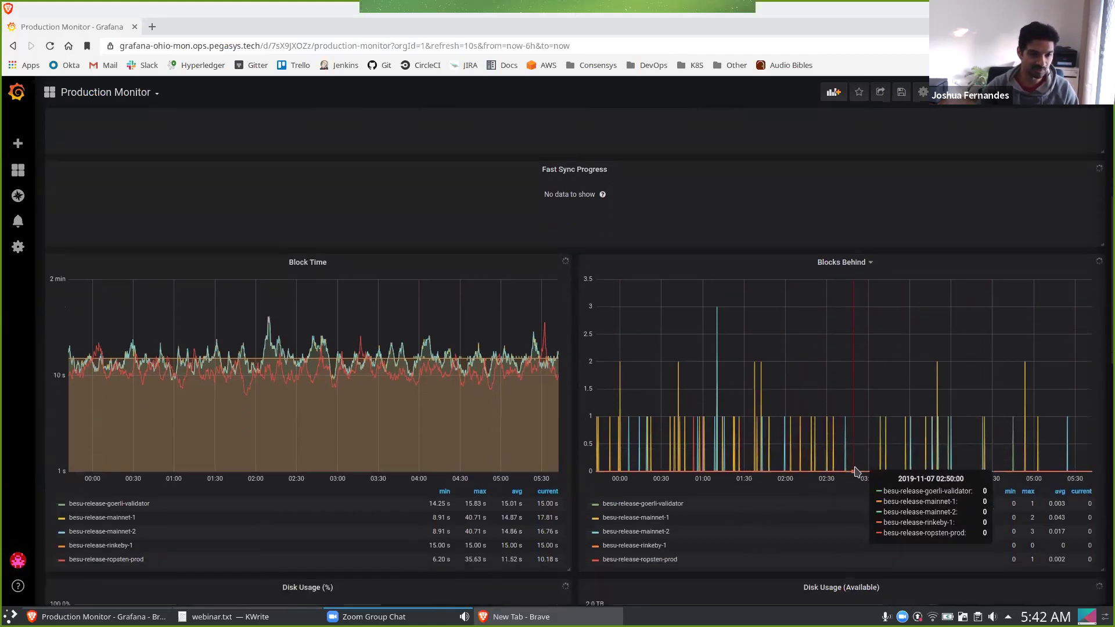
pyautogui.scroll(-3, 855, 471)
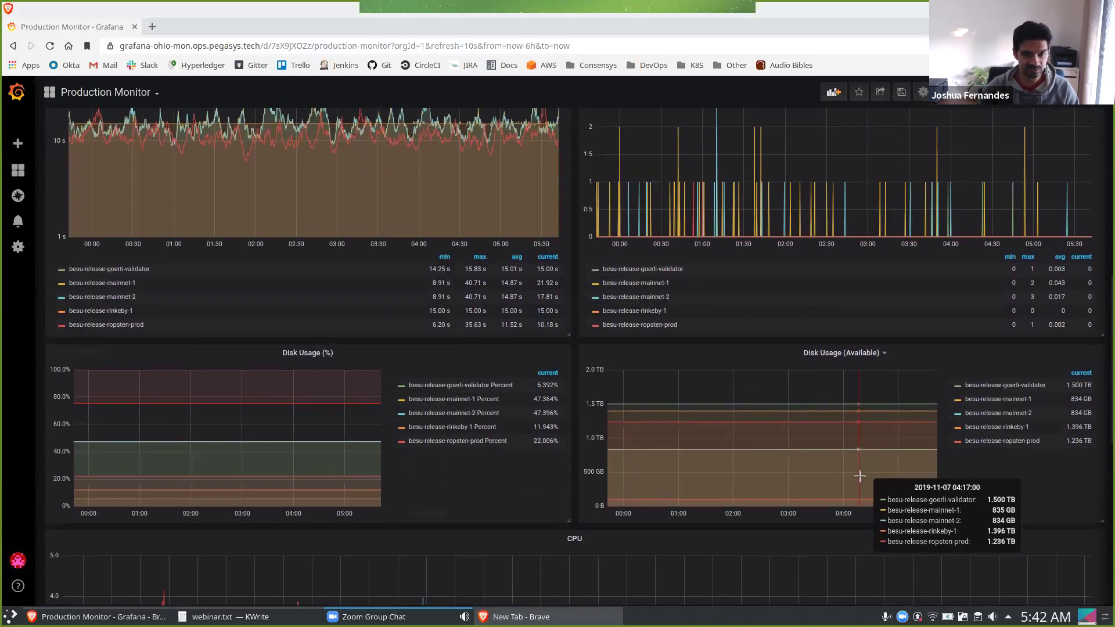
pyautogui.scroll(-1, 858, 476)
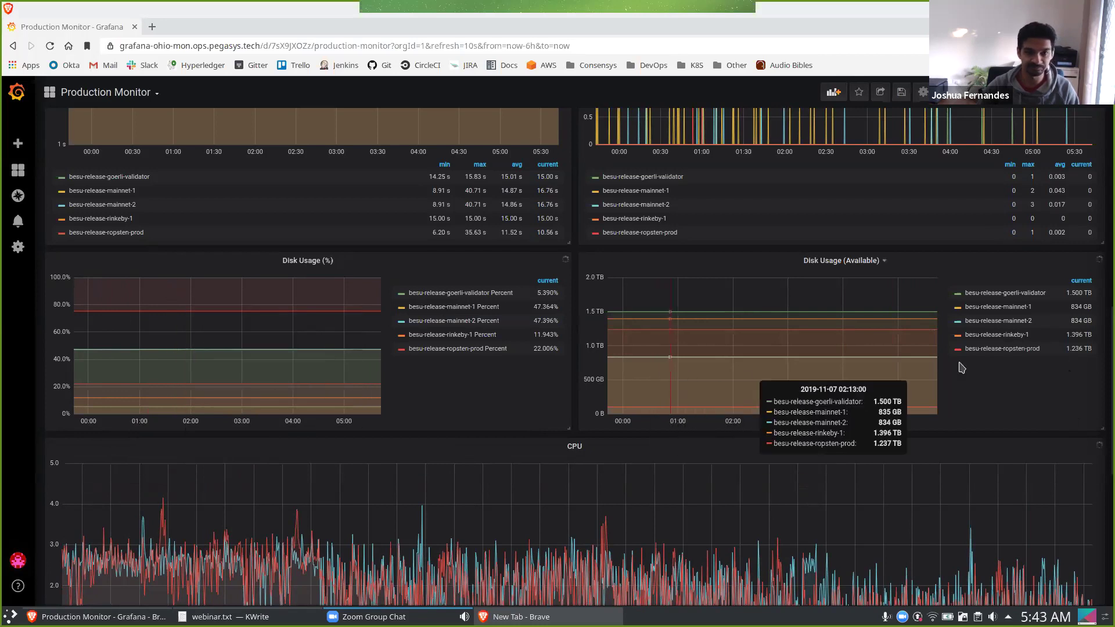
pyautogui.scroll(-3, 964, 367)
pyautogui.scroll(-3, 976, 367)
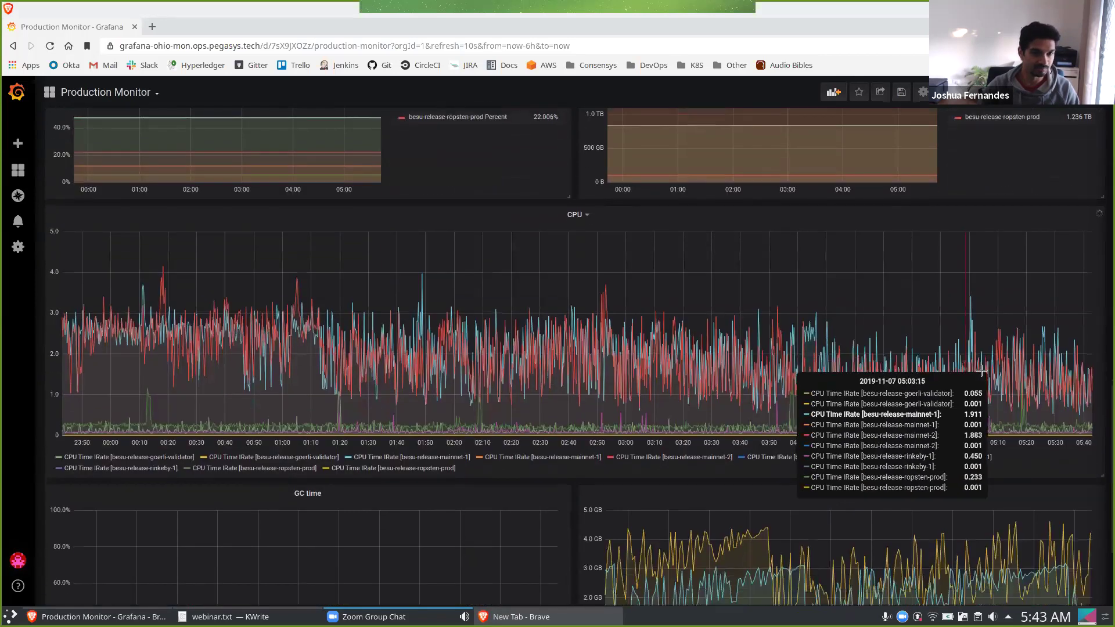
pyautogui.scroll(-3, 981, 370)
pyautogui.scroll(-1, 1027, 367)
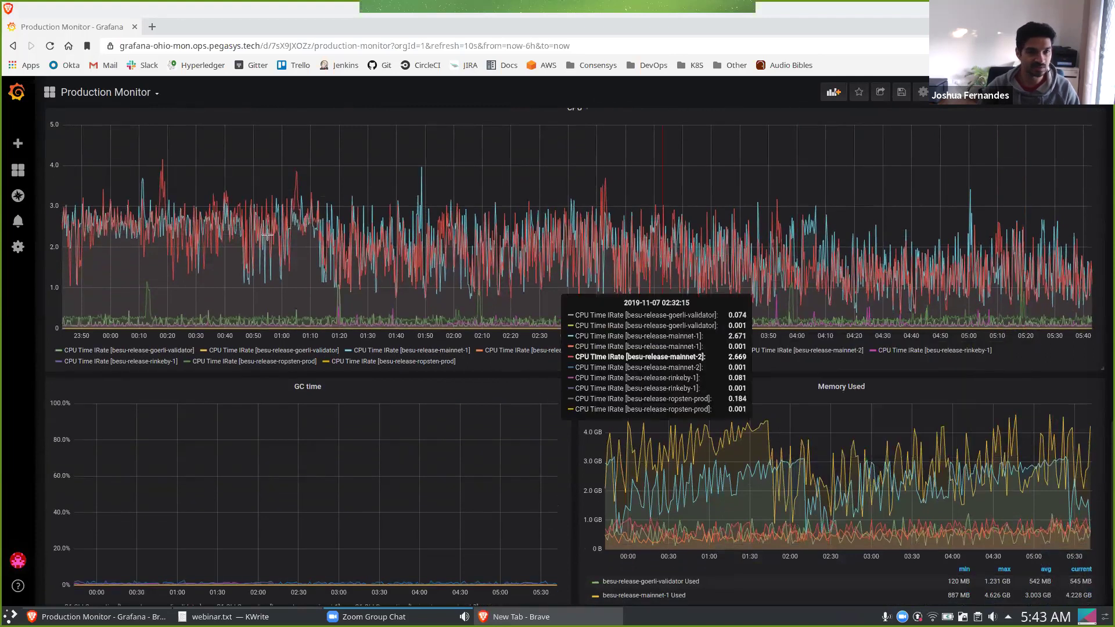
pyautogui.scroll(1, 805, 281)
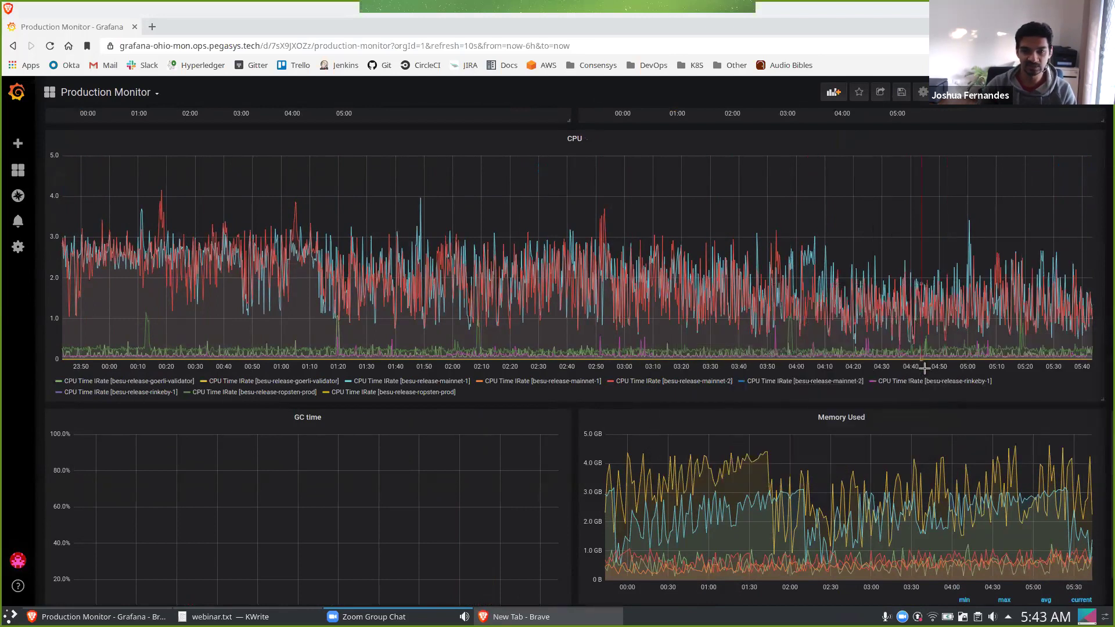
pyautogui.scroll(-1, 627, 531)
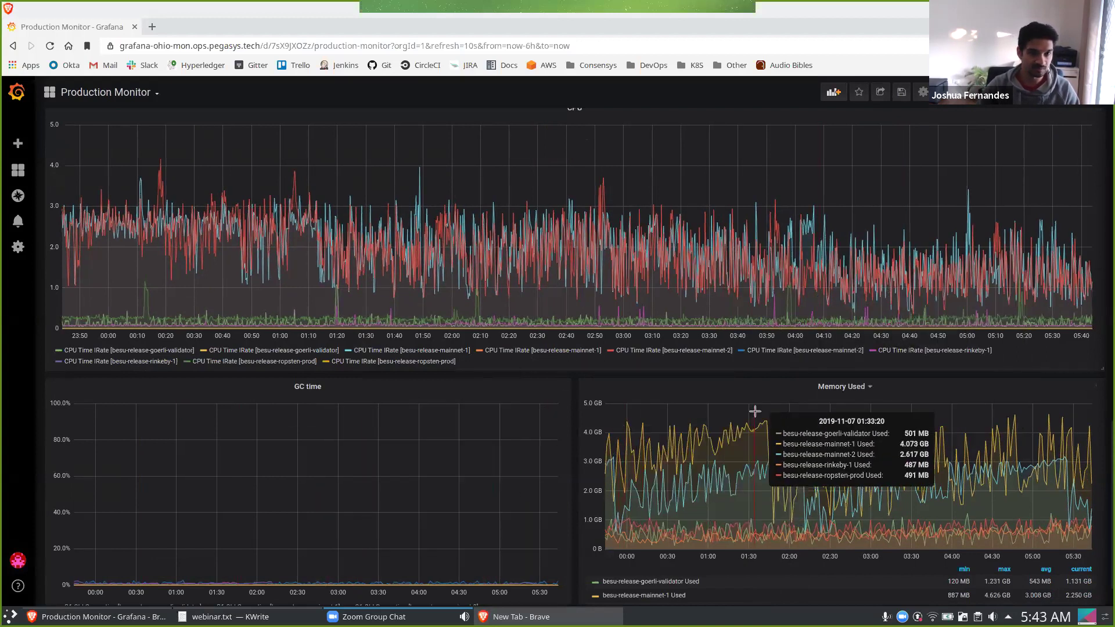
pyautogui.scroll(-1, 778, 441)
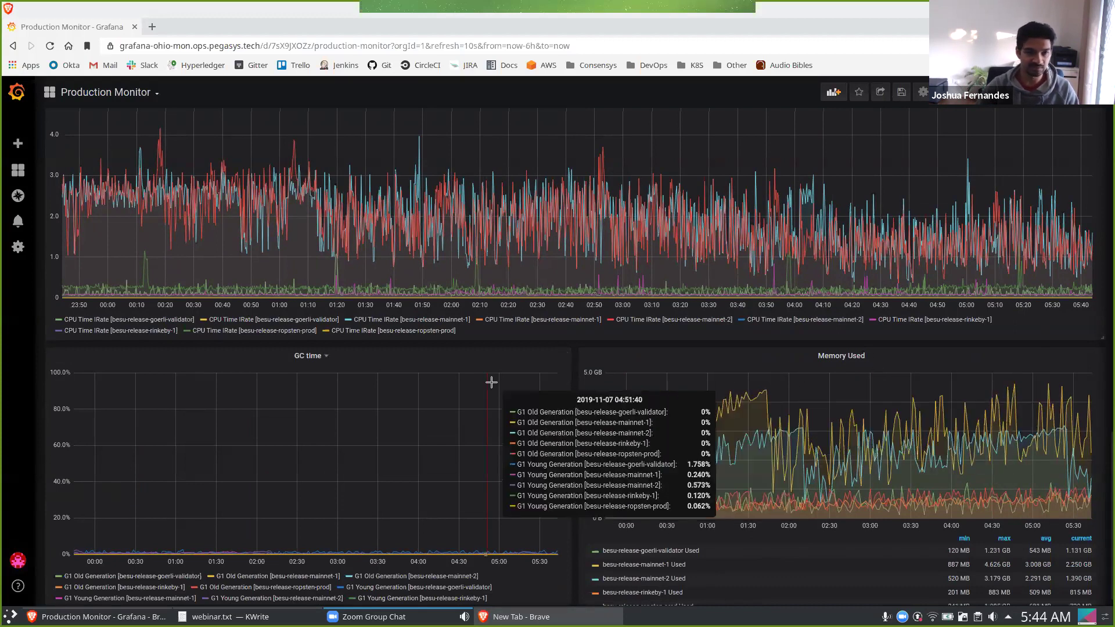
pyautogui.scroll(2, 380, 343)
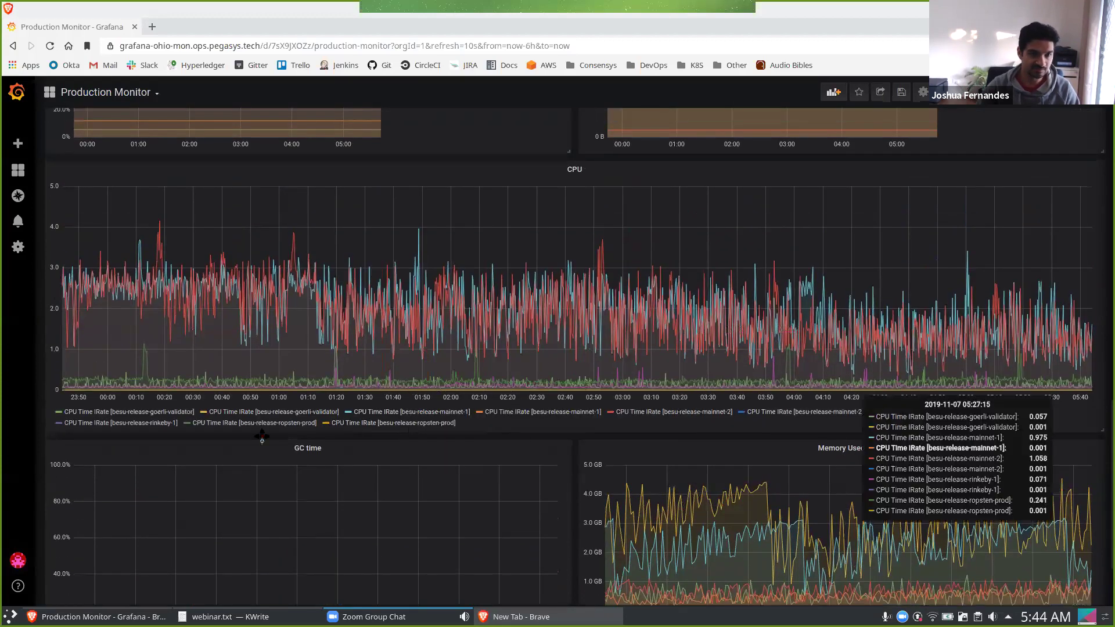
pyautogui.scroll(10, 371, 377)
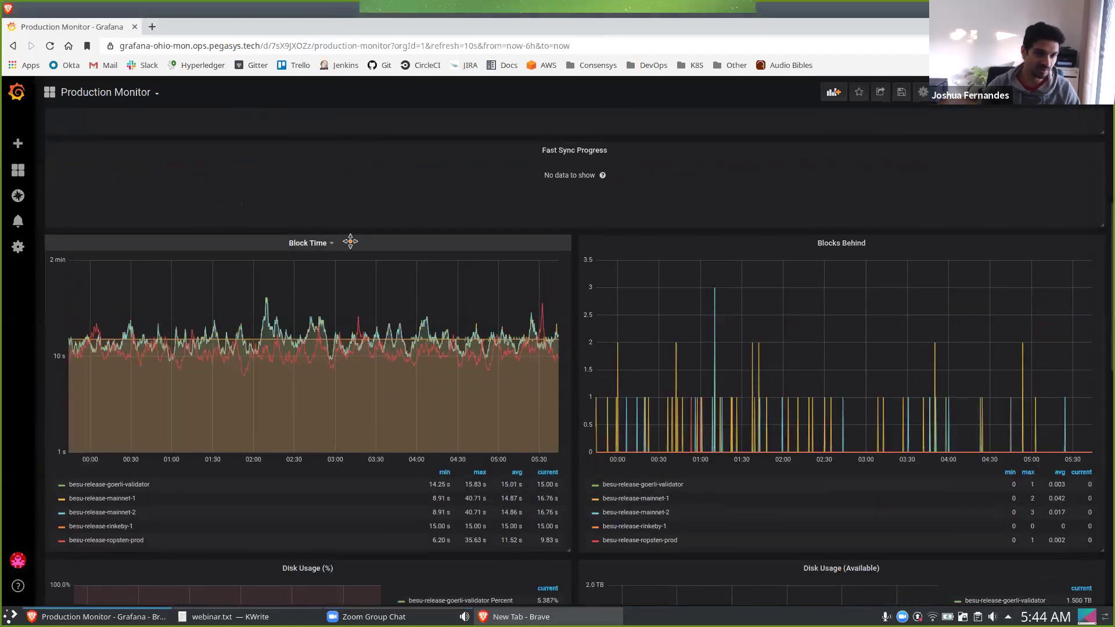
# Edit the Block Time panel and create a new alert rule, Block Time alert.
pyautogui.click(332, 244)
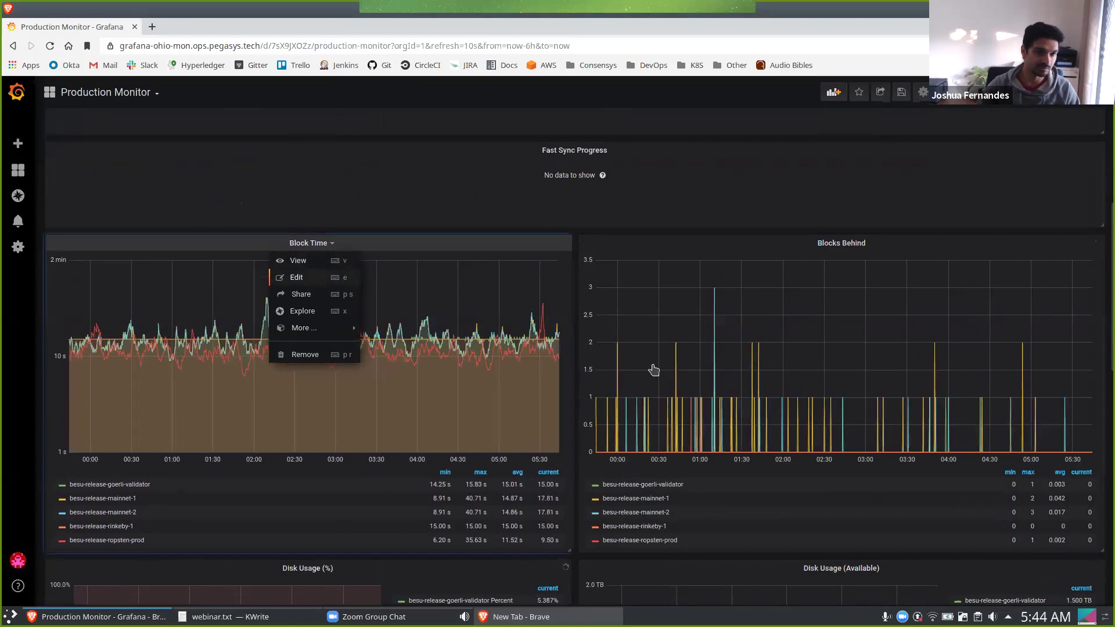
pyautogui.click(311, 281)
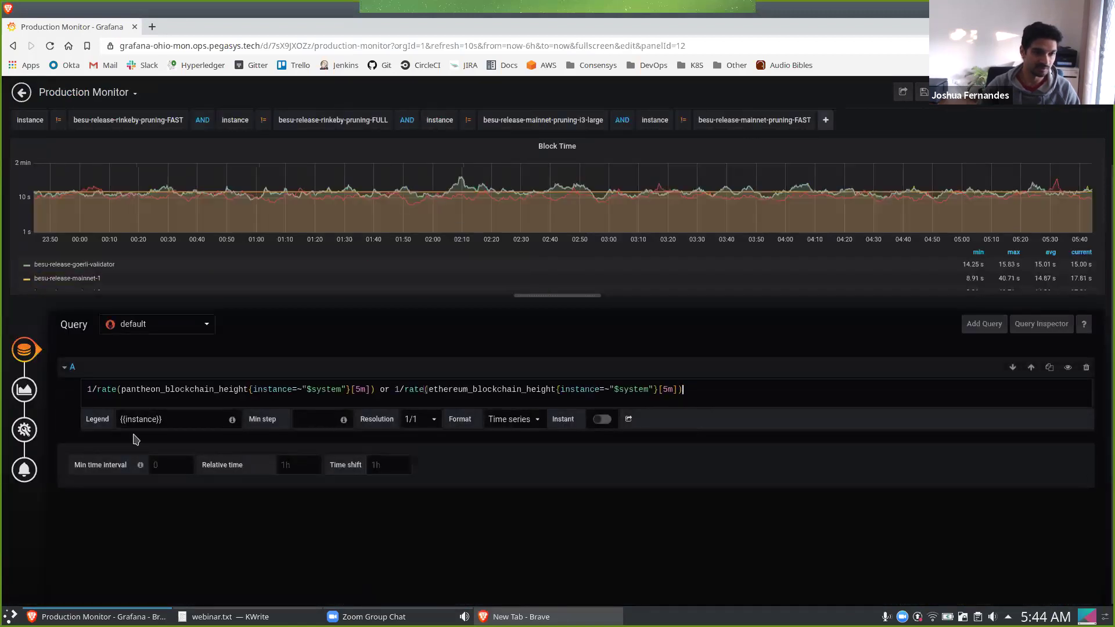
pyautogui.click(24, 469)
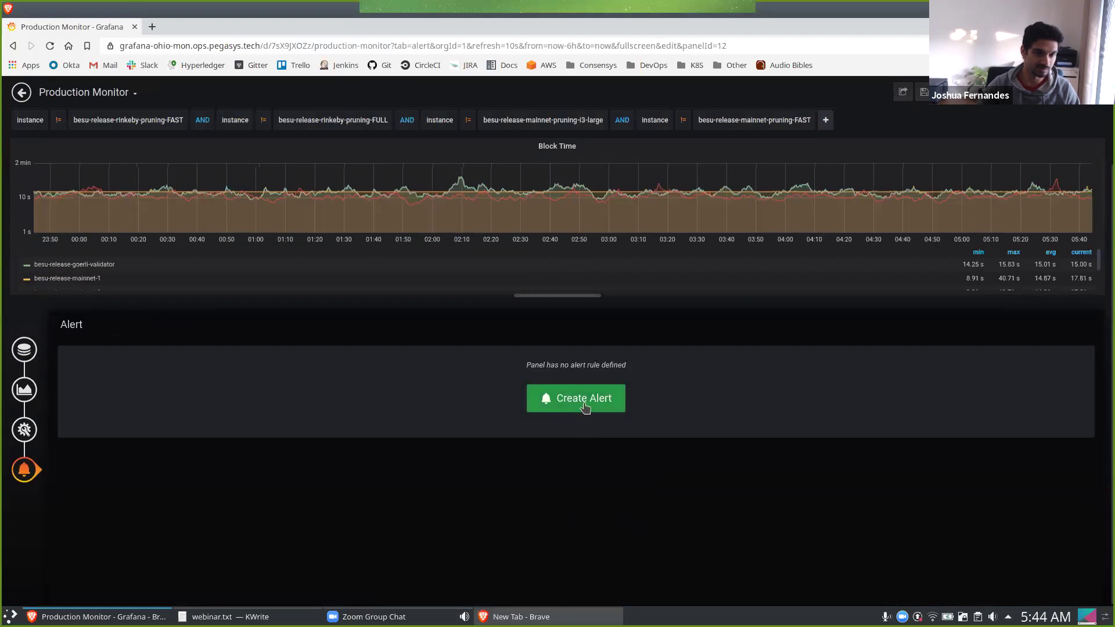
pyautogui.click(584, 406)
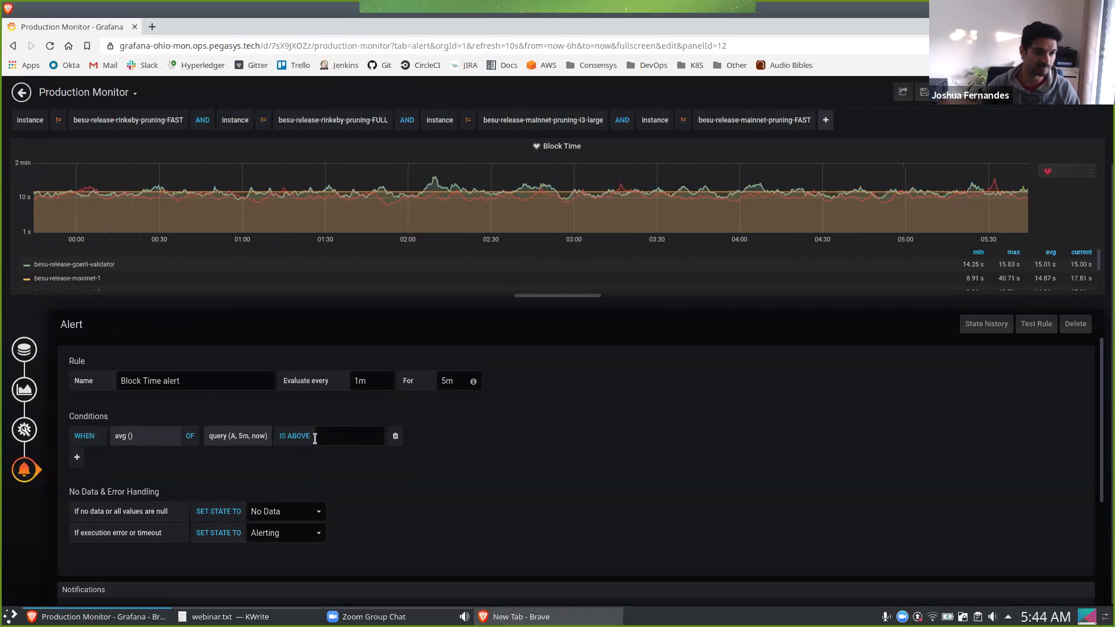
# Set the alert condition to fire when the average is above 60.
pyautogui.click(344, 437)
pyautogui.write('60')
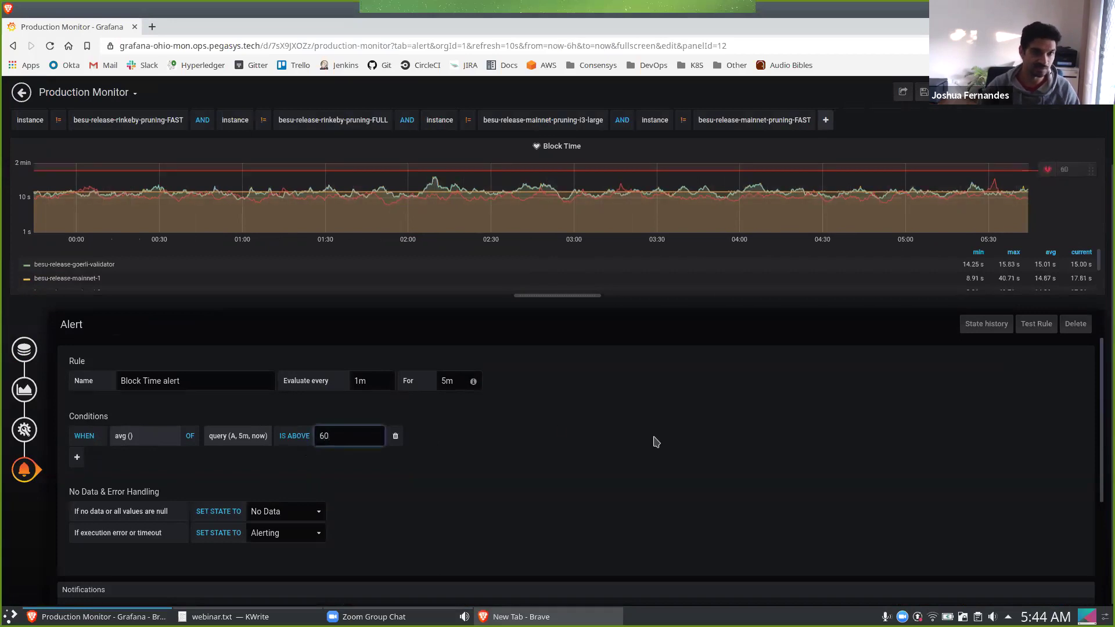
pyautogui.scroll(1, 656, 442)
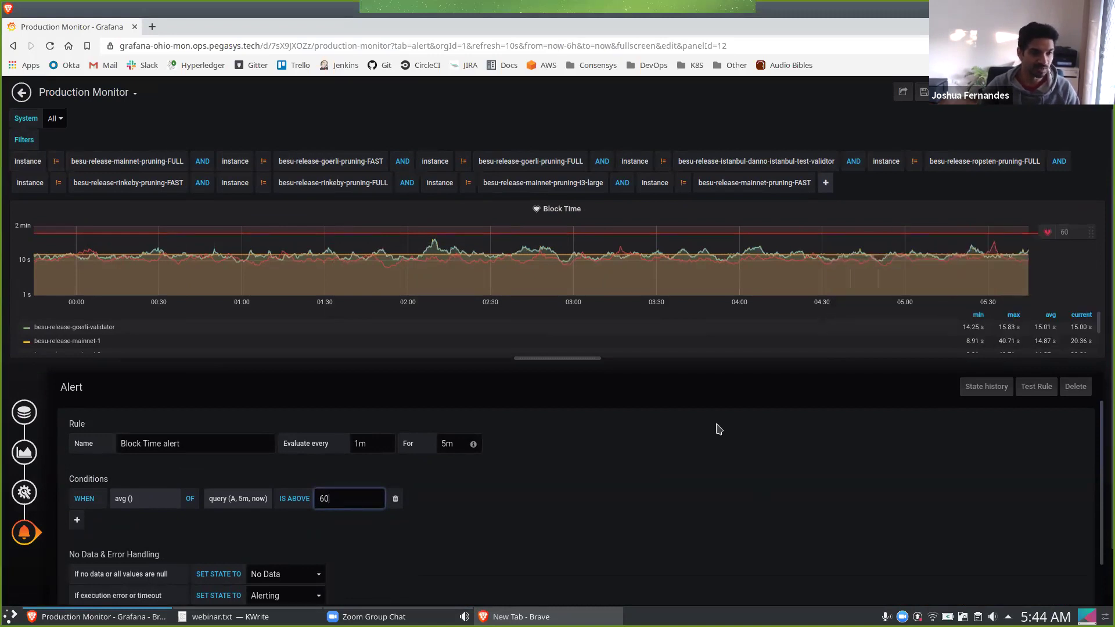
pyautogui.scroll(-1, 718, 430)
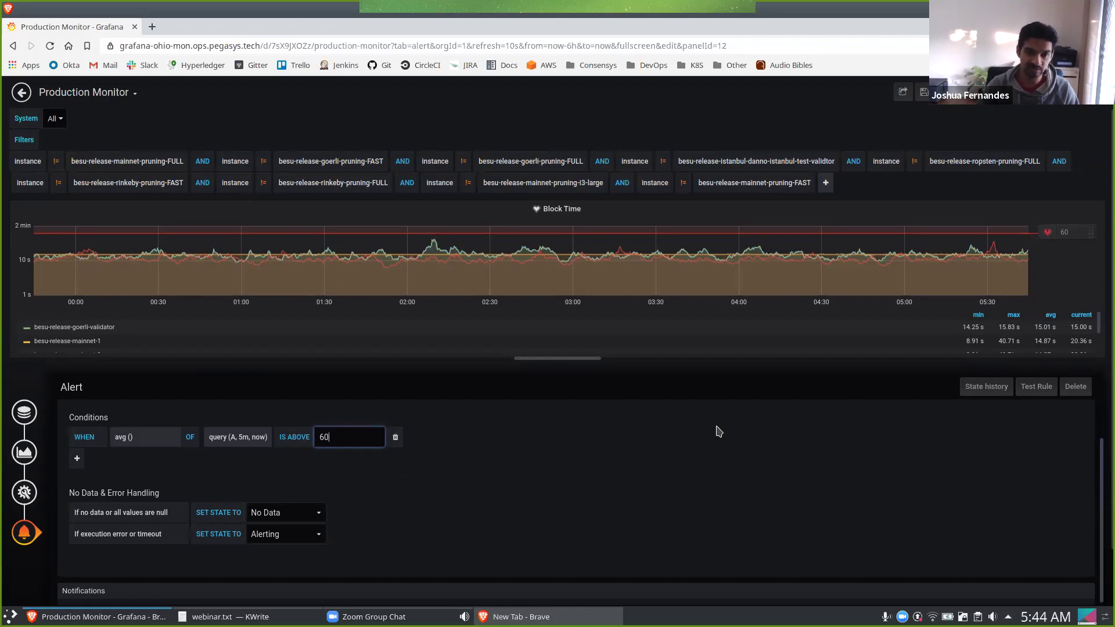
pyautogui.scroll(-3, 714, 430)
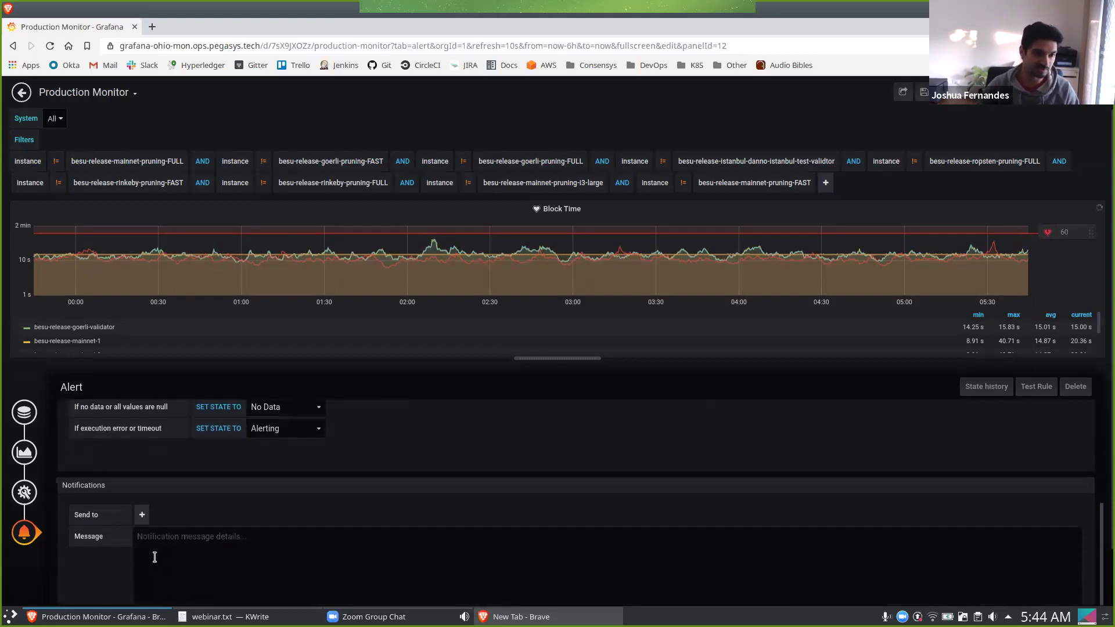
# Add a Send to recipient and enter the recipient's e-mail address.
pyautogui.click(240, 534)
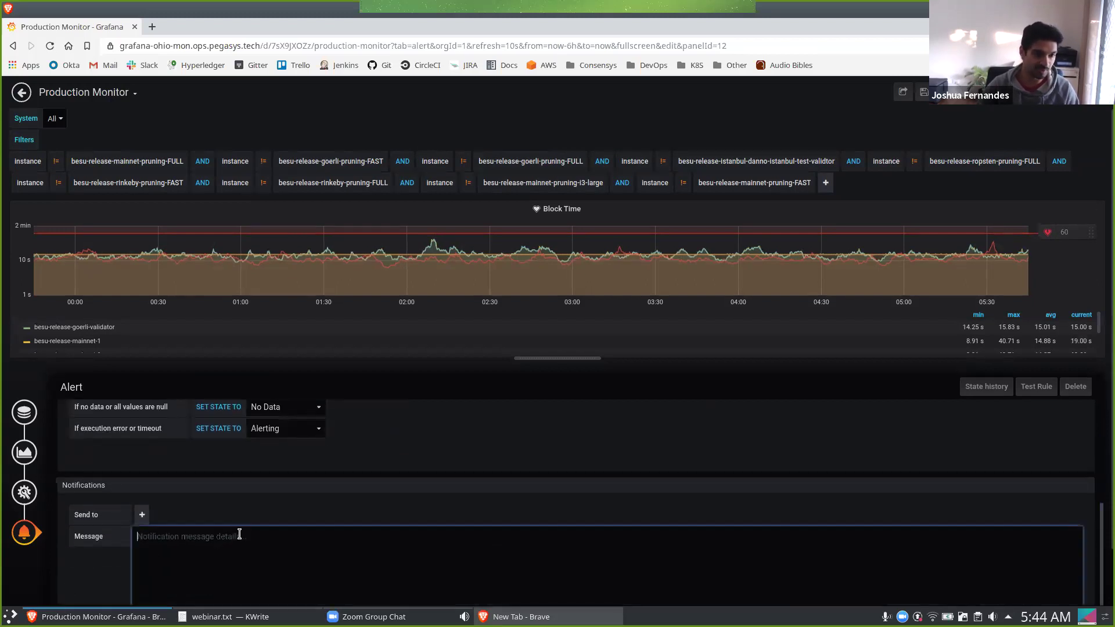
pyautogui.click(142, 514)
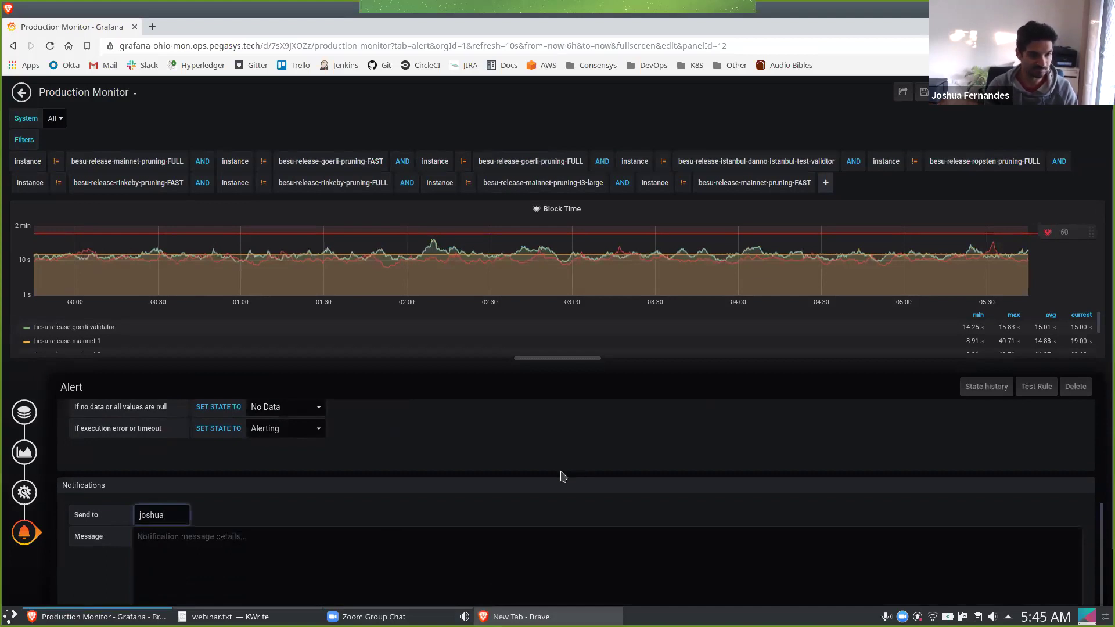
pyautogui.scroll(3, 657, 428)
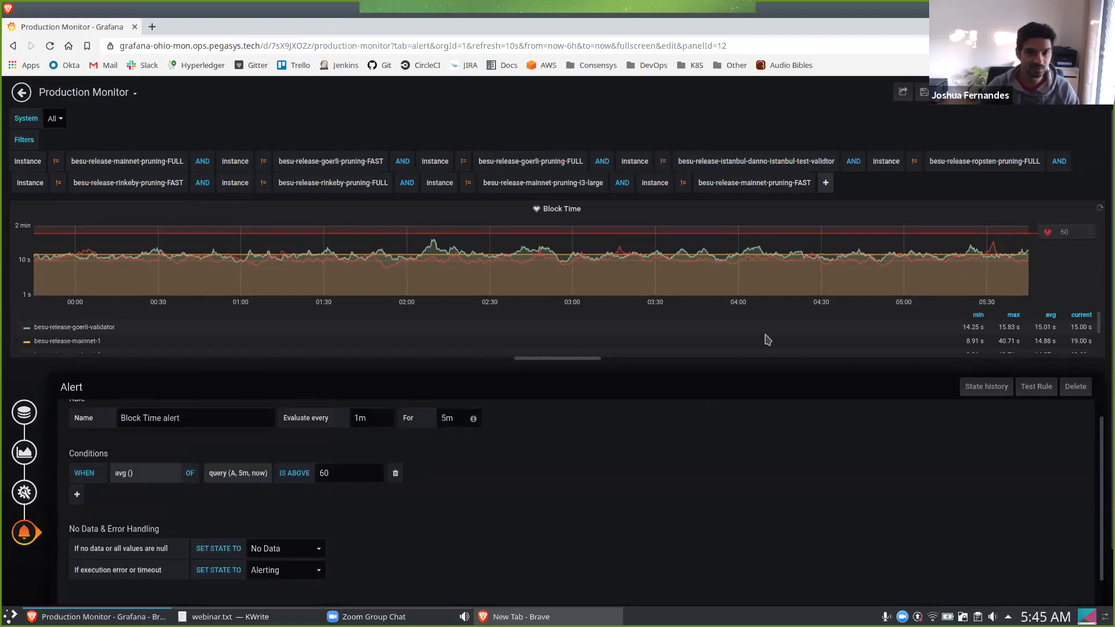